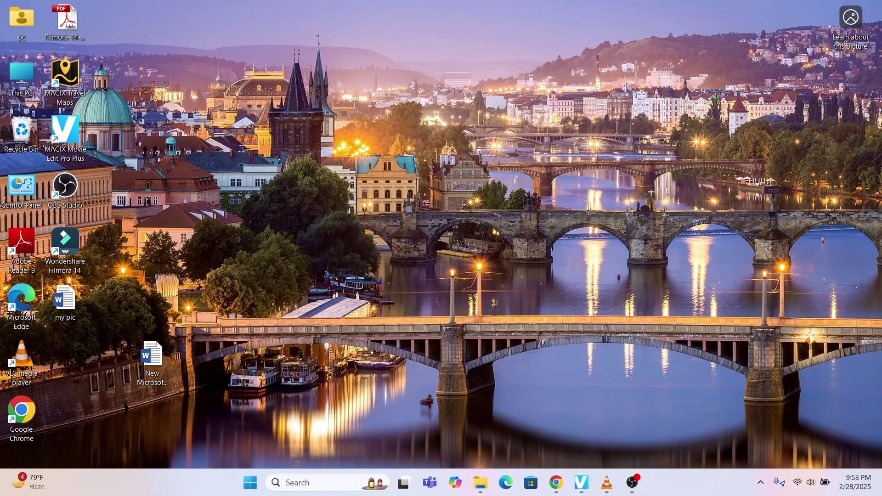
Bring the Chrome New Tab window to the front and focus its address bar
mouse_move(556, 482)
click(638, 437)
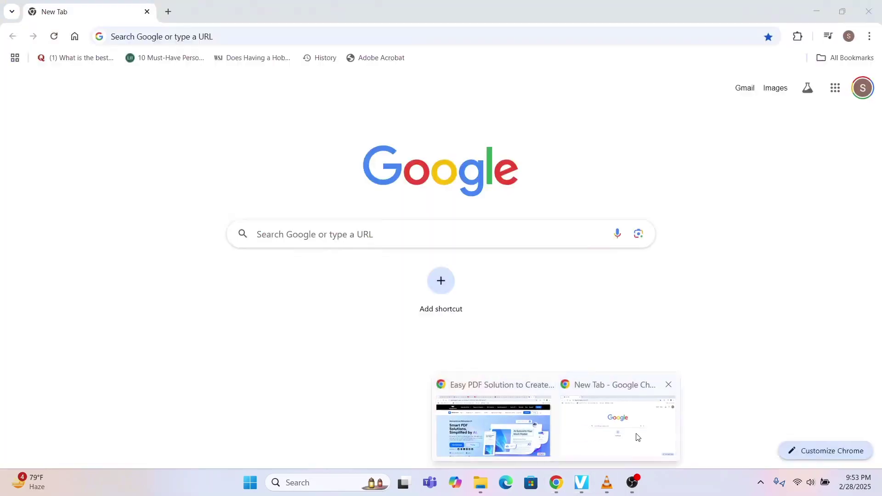
click(162, 33)
click(34, 208)
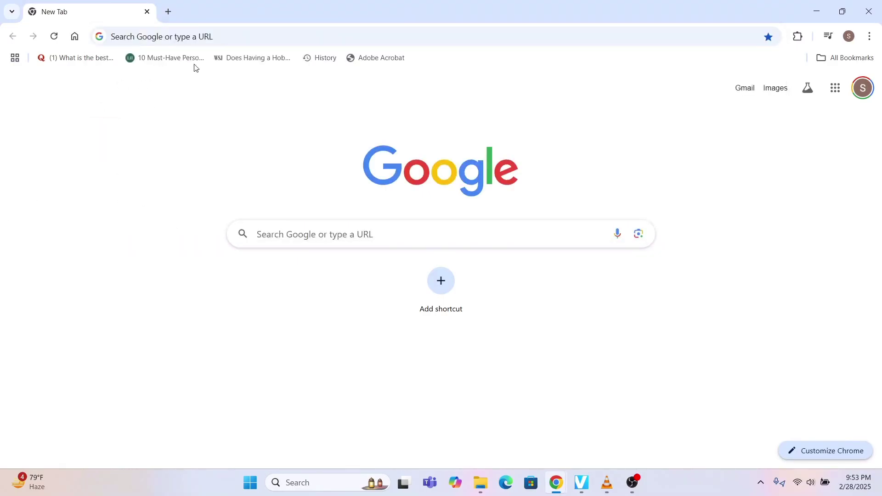
Search Google for 'pdfelement' and look over the results
click(209, 33)
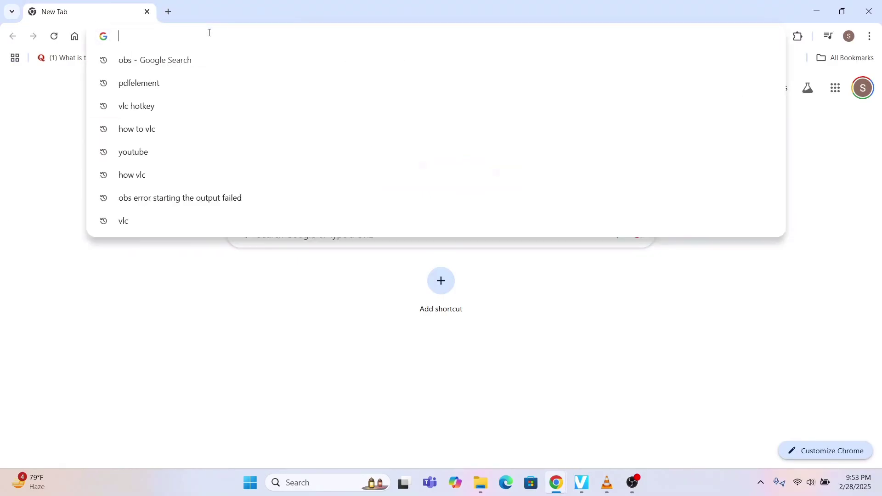
text(pdf)
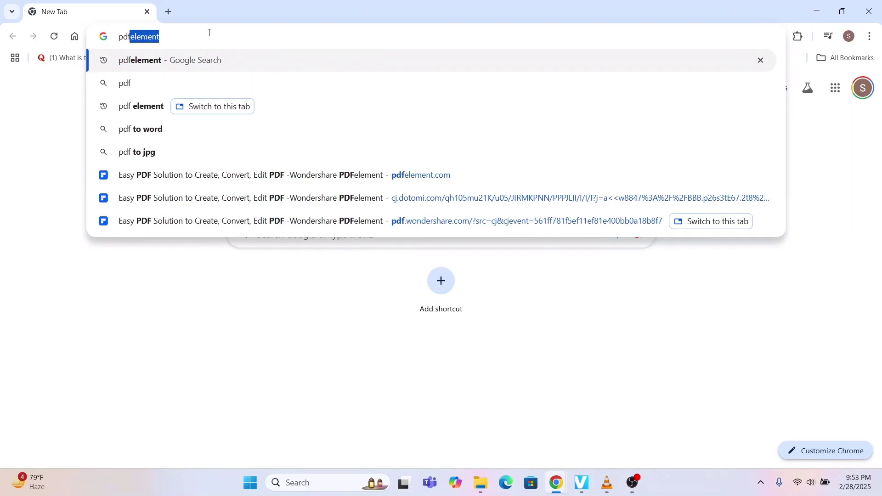
key(Return)
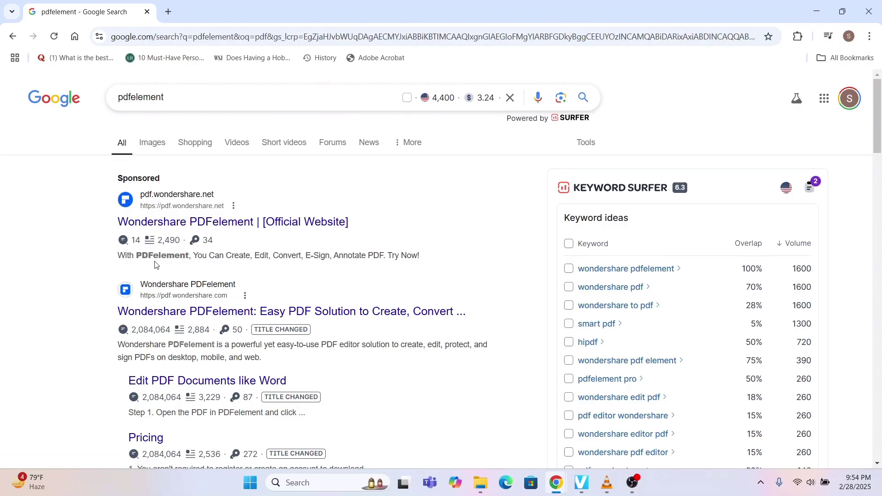
scroll(174, 276, down, 2)
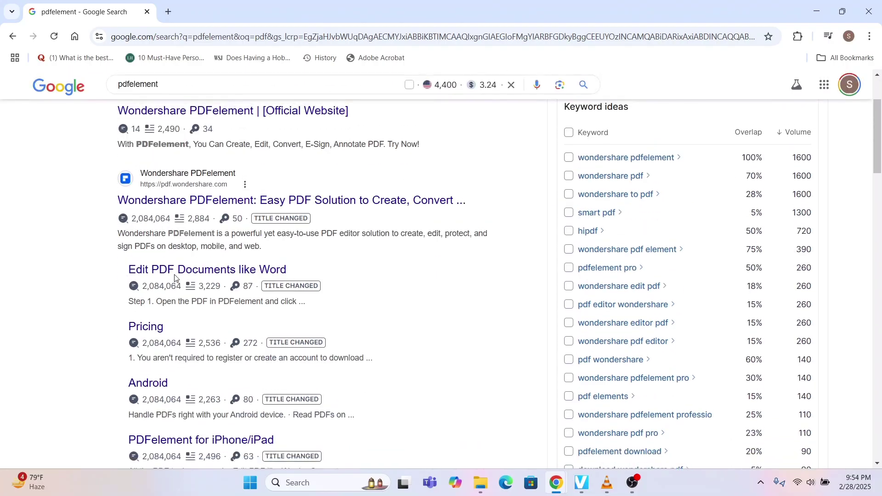
scroll(173, 278, up, 1)
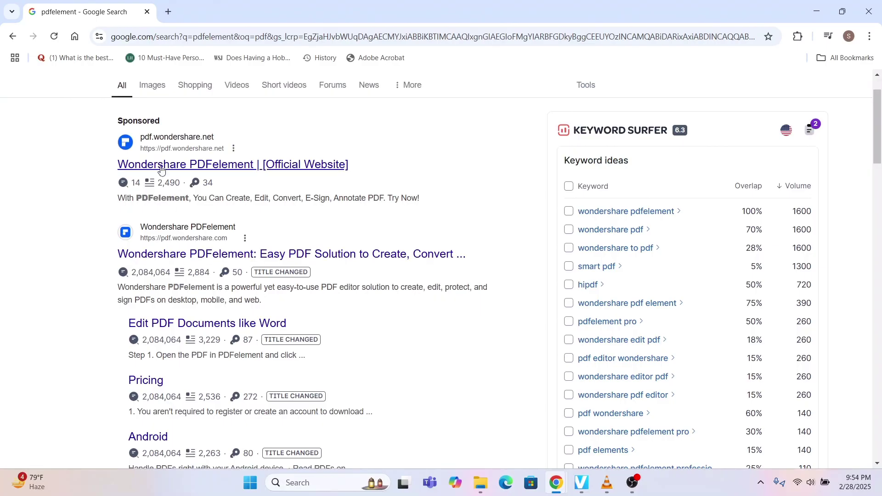
Open the official Wondershare PDFelement site and go to its Pricing page
click(187, 258)
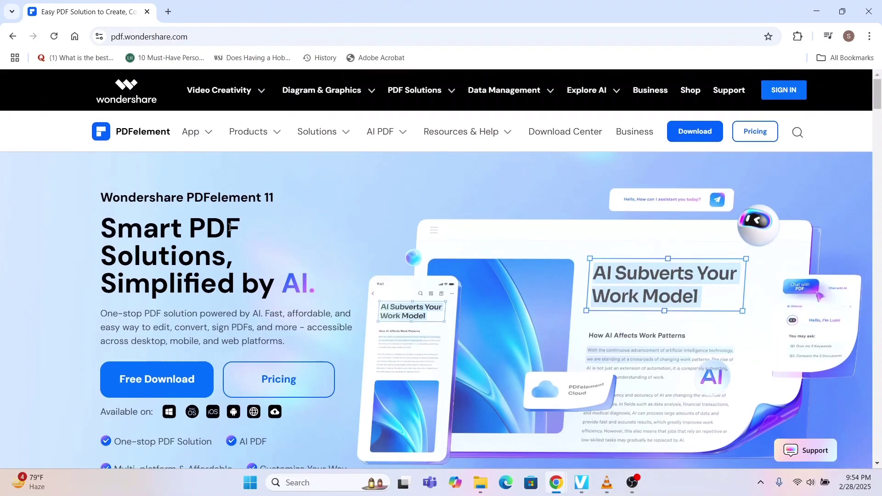
scroll(545, 190, down, 1)
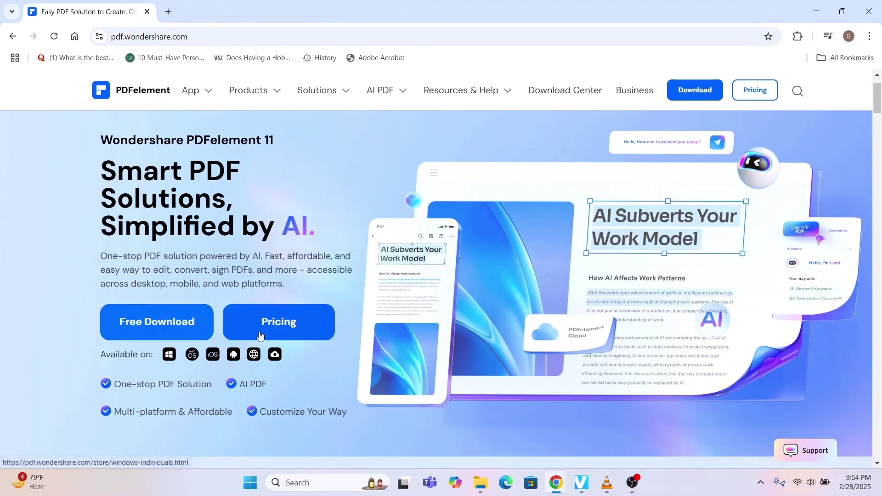
click(260, 337)
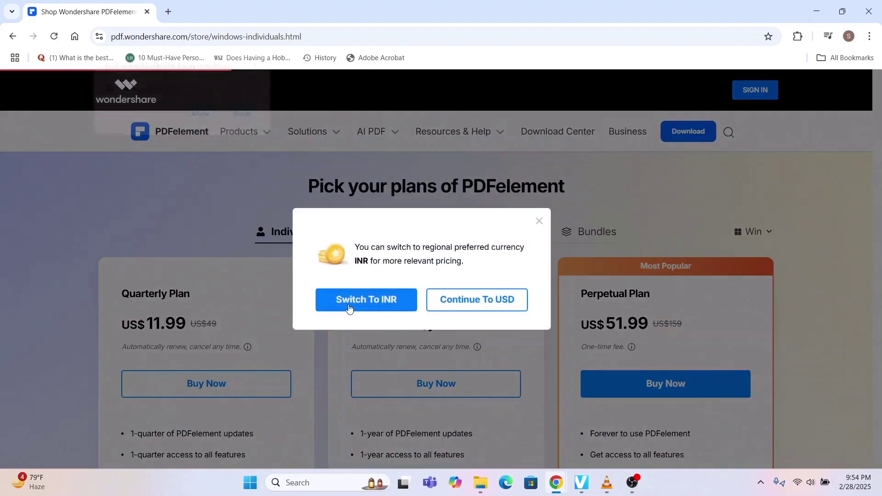
Show plan prices in INR, block site notifications, and return to the PDFelement home page
click(539, 223)
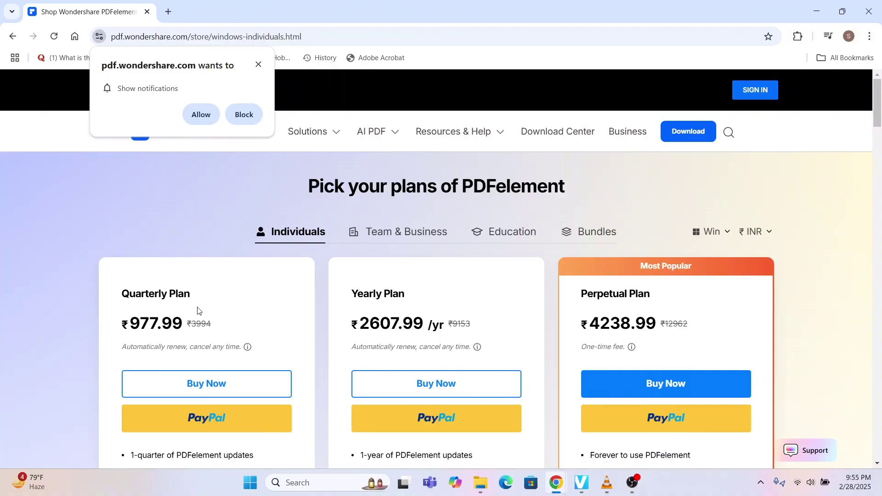
scroll(436, 319, down, 3)
scroll(441, 307, up, 3)
click(243, 115)
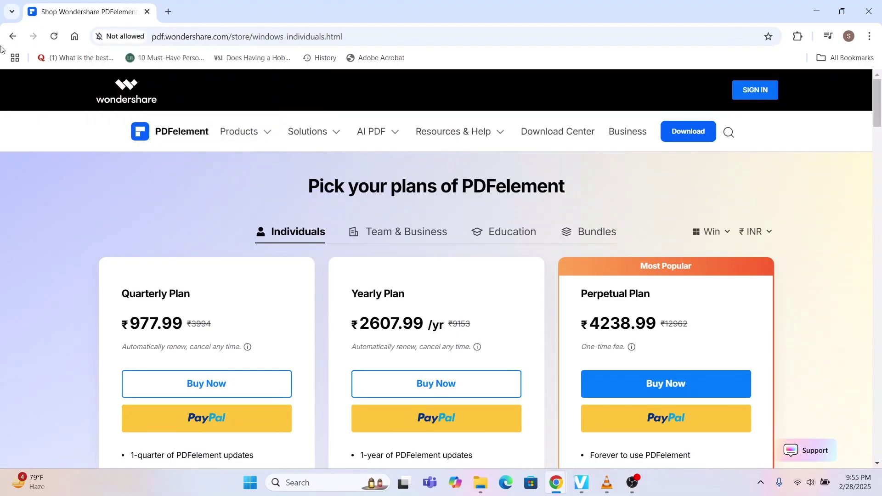
click(12, 37)
scroll(184, 271, down, 3)
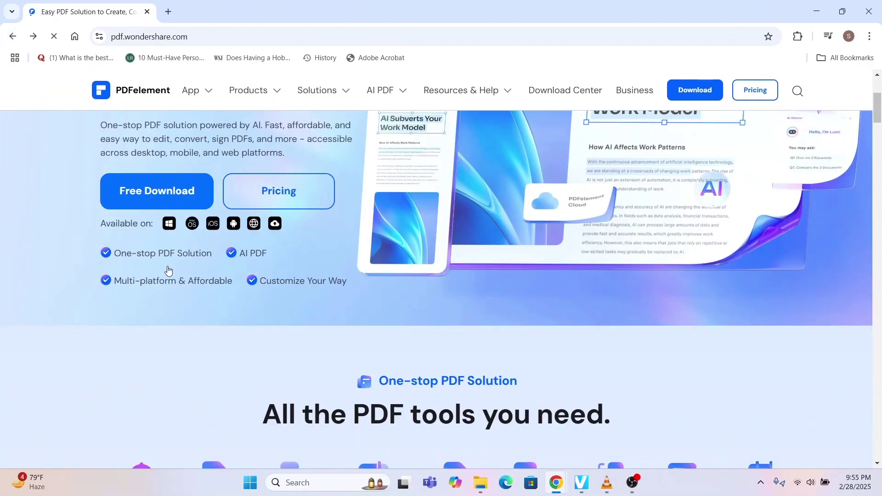
Download the free installer pdfelement-pro_setup_full5239.exe and open its options in Chrome's downloads list
click(154, 197)
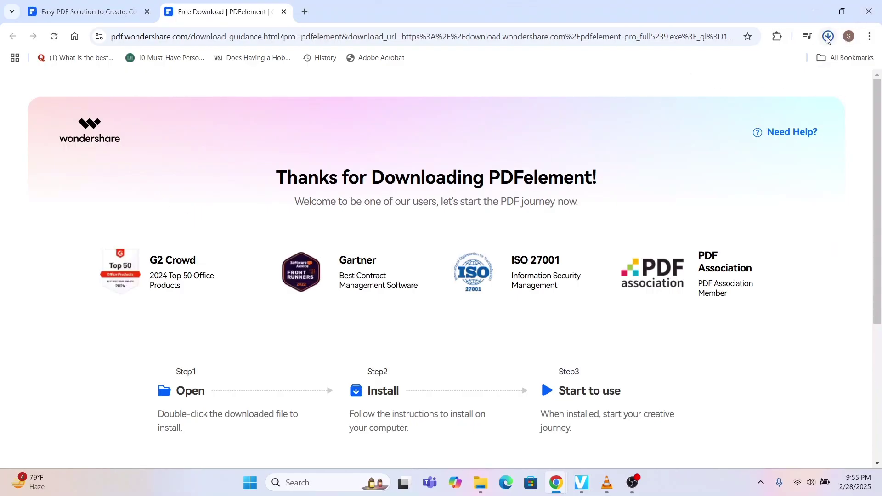
click(828, 37)
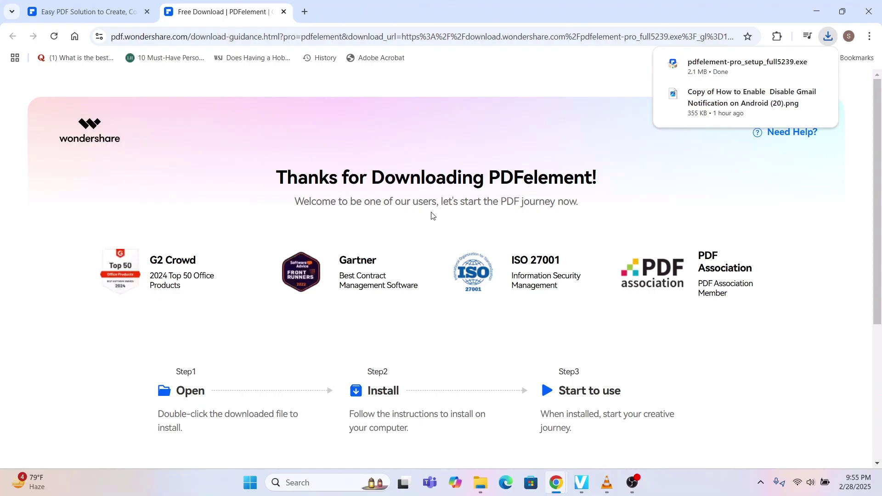
scroll(184, 270, down, 2)
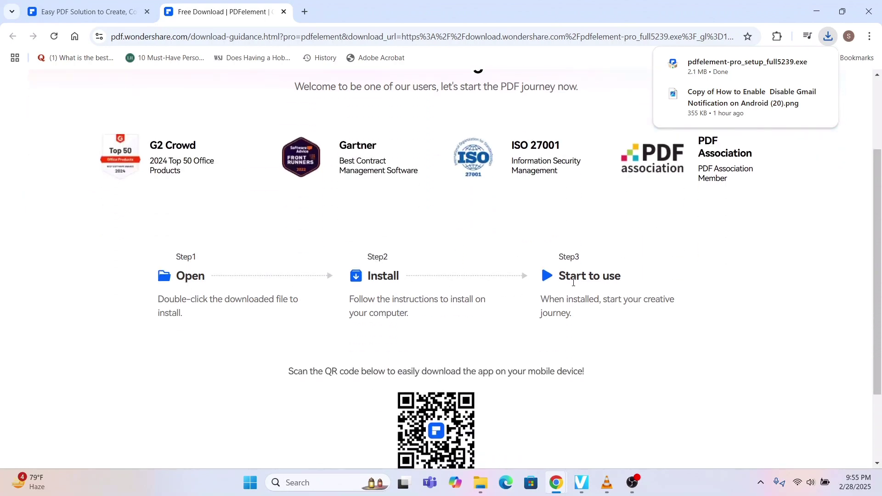
scroll(597, 274, down, 2)
scroll(643, 184, up, 5)
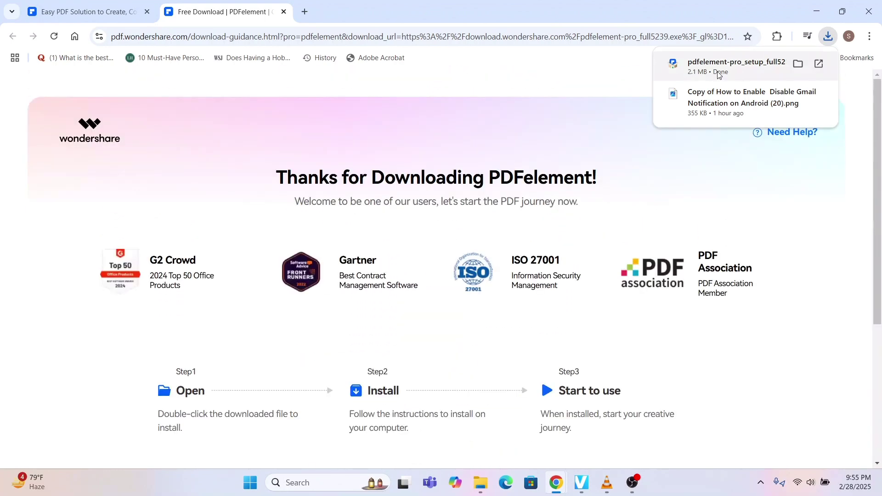
right_click(704, 74)
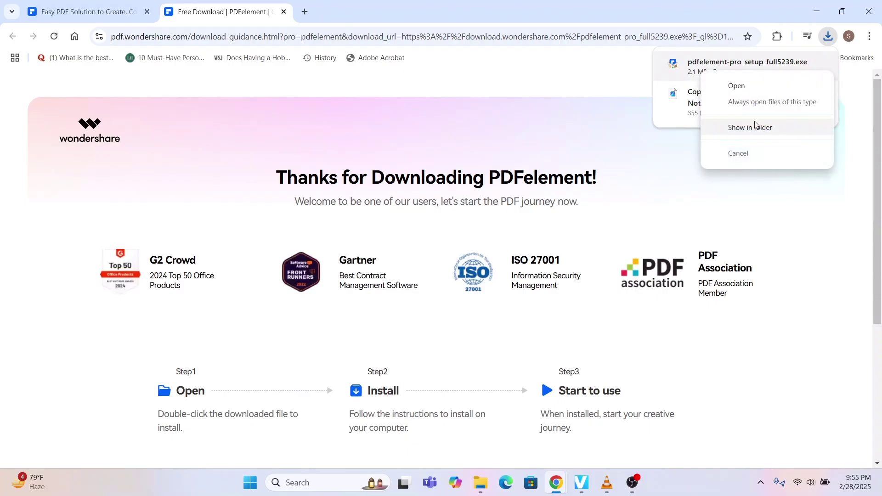
Show pdfelement-pro_setup_full5239 in a maximized Downloads folder and run it
click(750, 127)
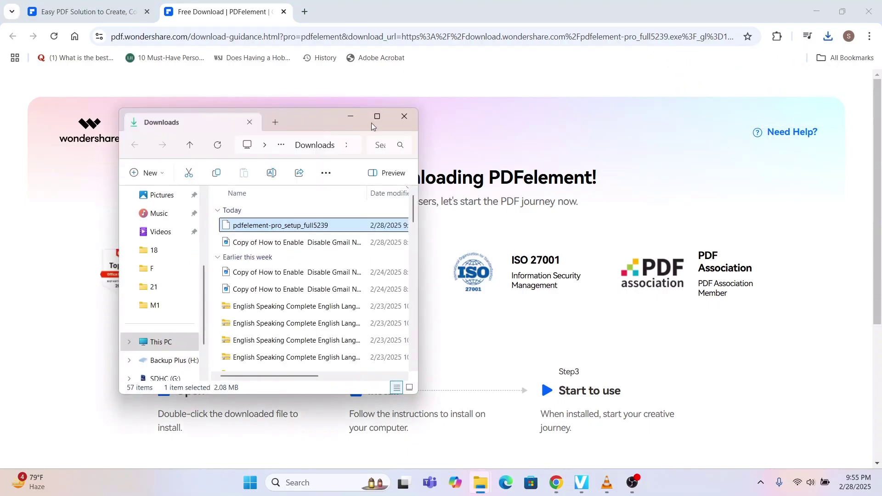
click(374, 118)
double_click(156, 116)
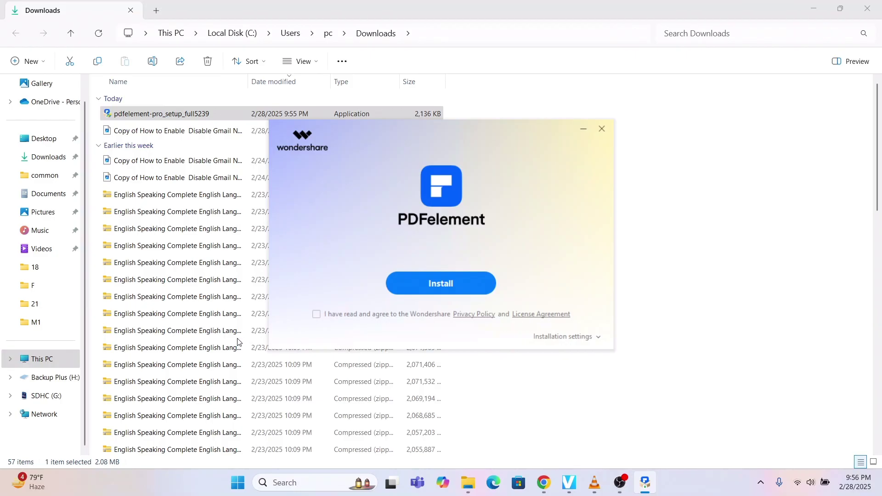
Accept the privacy policy and licence agreement and install PDFelement
click(316, 315)
click(440, 285)
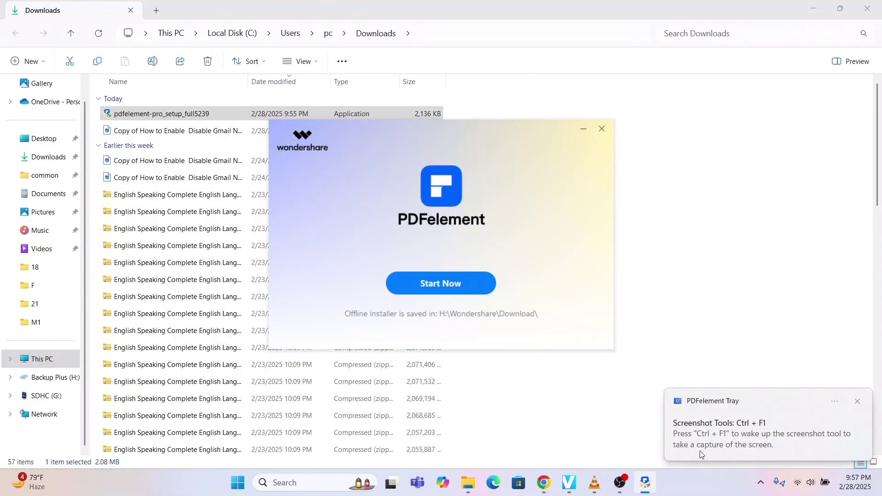
Start PDFelement maximized, click past the intro slides, and submit Manufacture as occupation
click(415, 291)
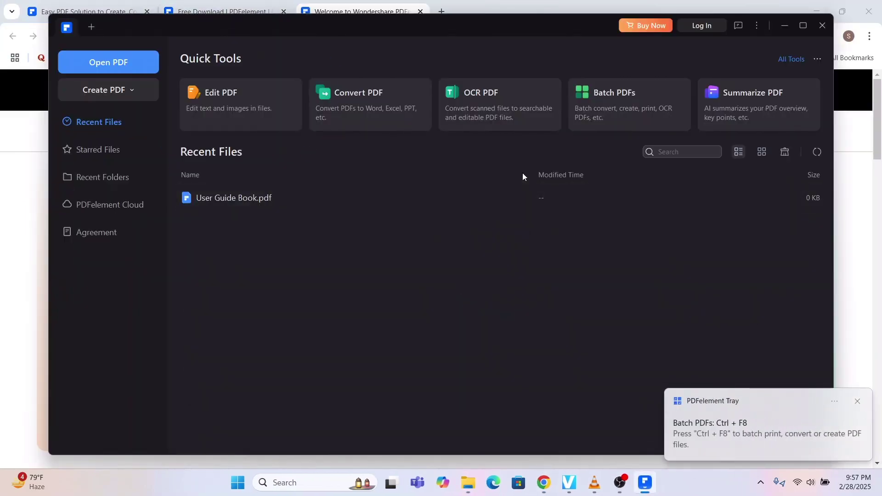
click(802, 25)
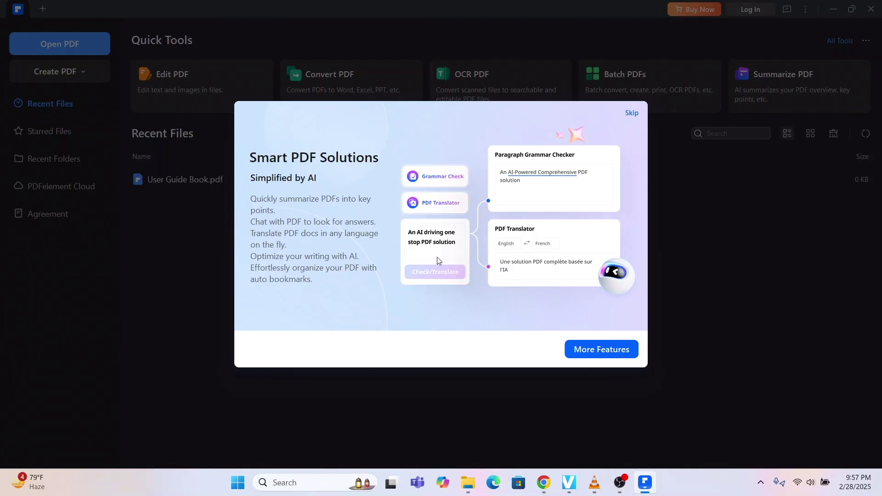
click(592, 355)
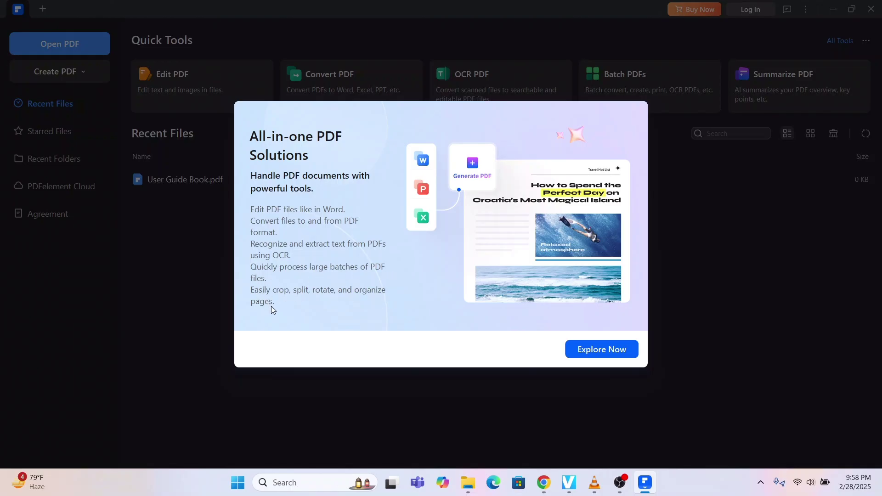
click(594, 351)
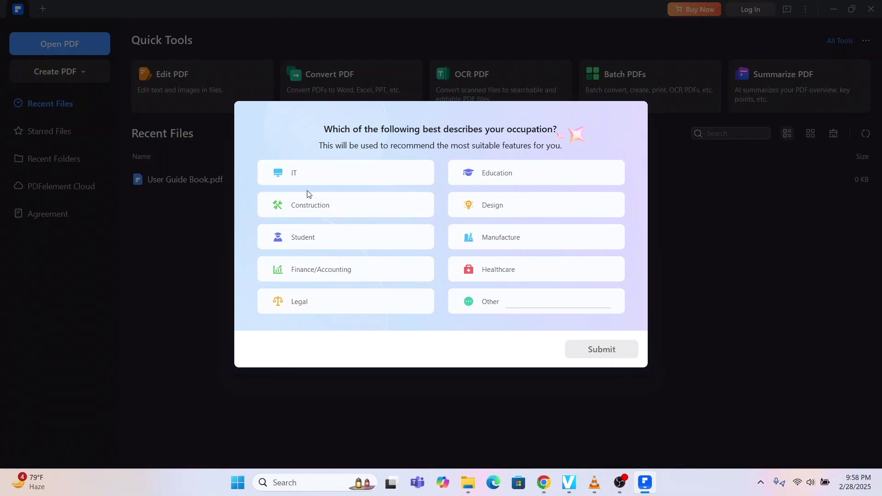
click(492, 242)
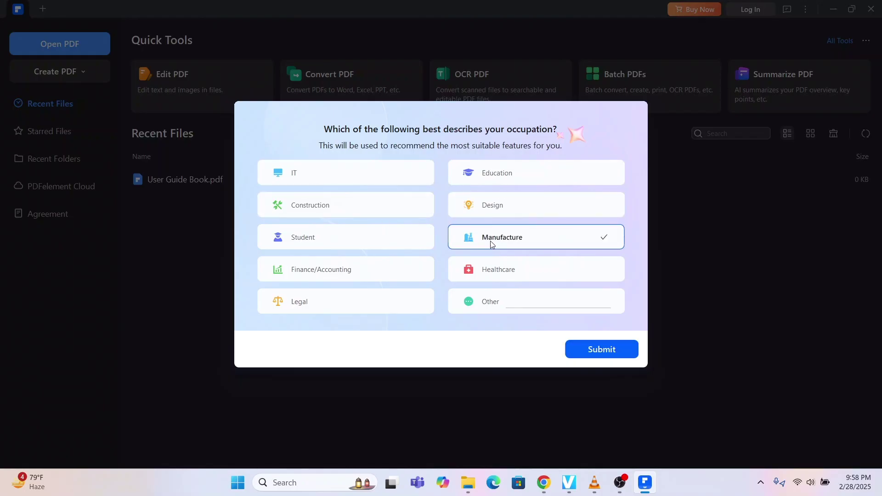
click(589, 349)
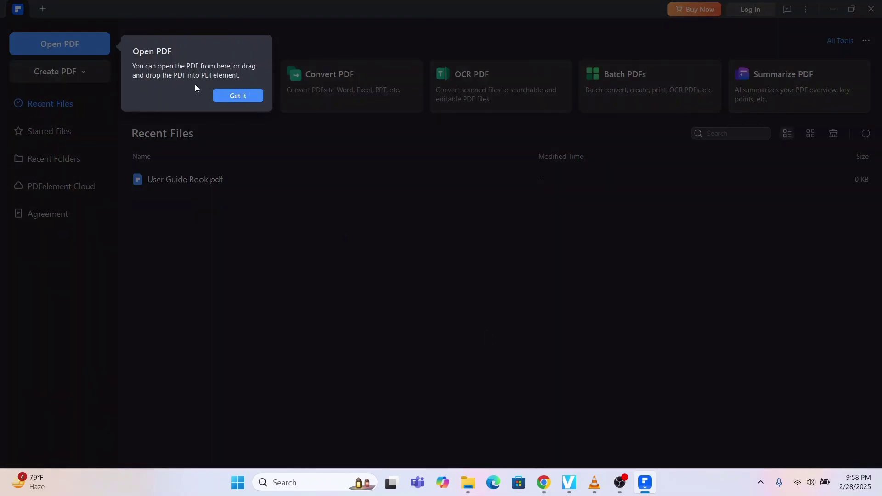
Dismiss the Open PDF tip, cancel the Open dialog, and choose to create a Wondershare account
click(238, 95)
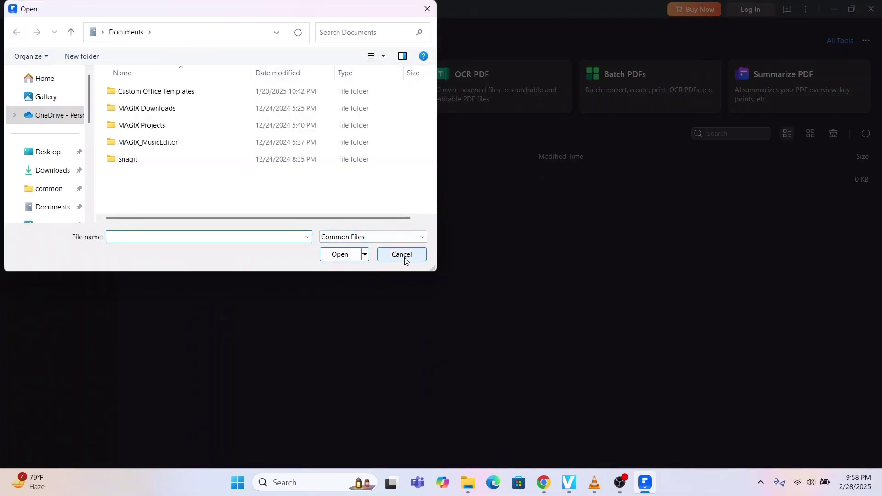
click(403, 255)
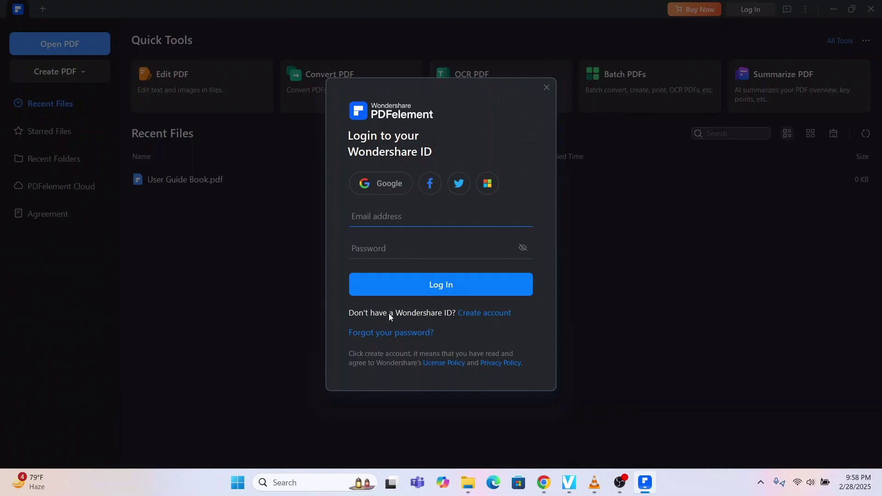
click(485, 315)
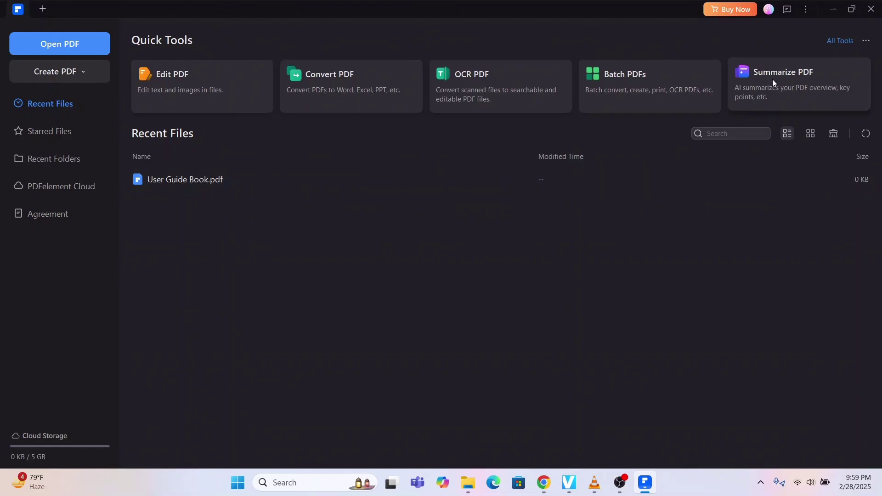
click(46, 74)
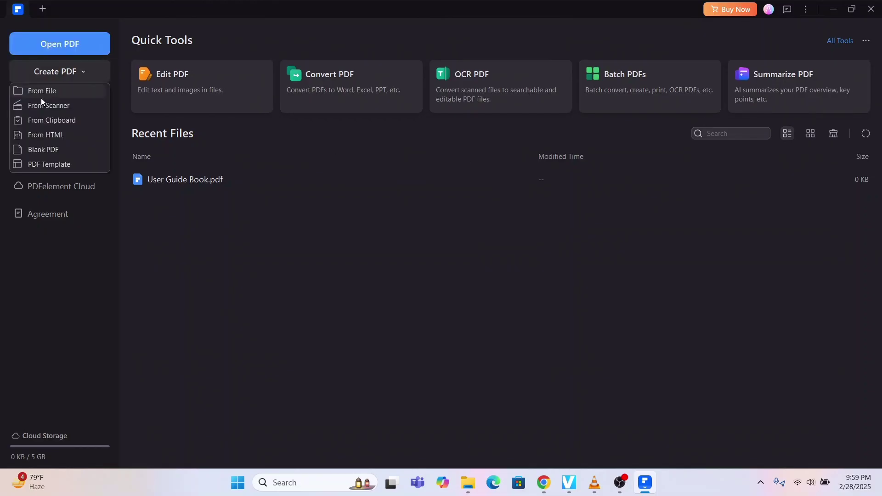
click(41, 252)
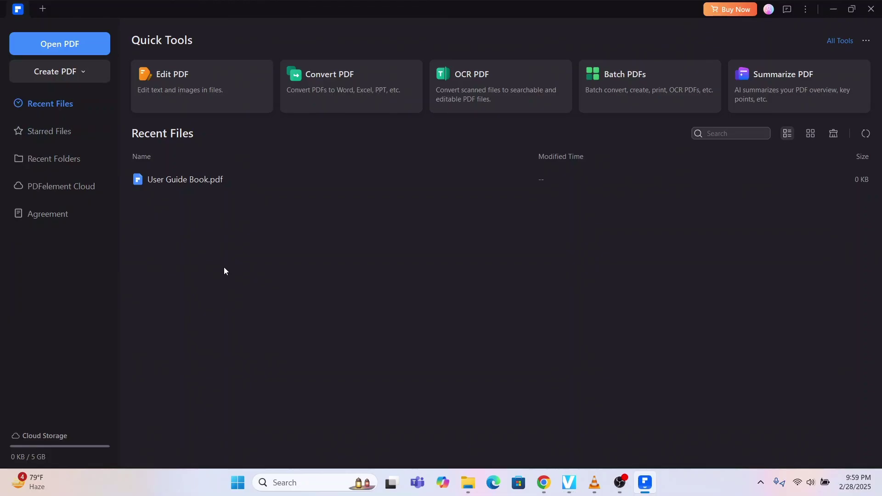
click(188, 180)
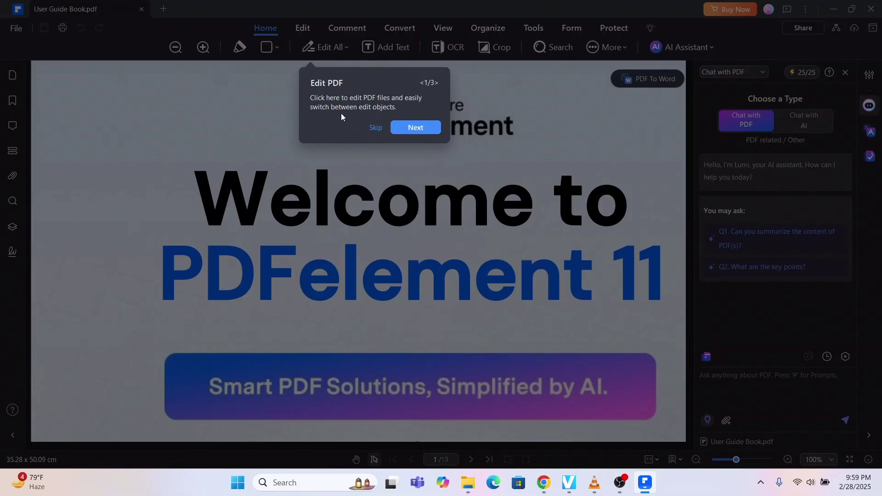
Skip the Edit PDF tour and scroll to page 2, 'Edit Your PDF Like in Word'
click(375, 128)
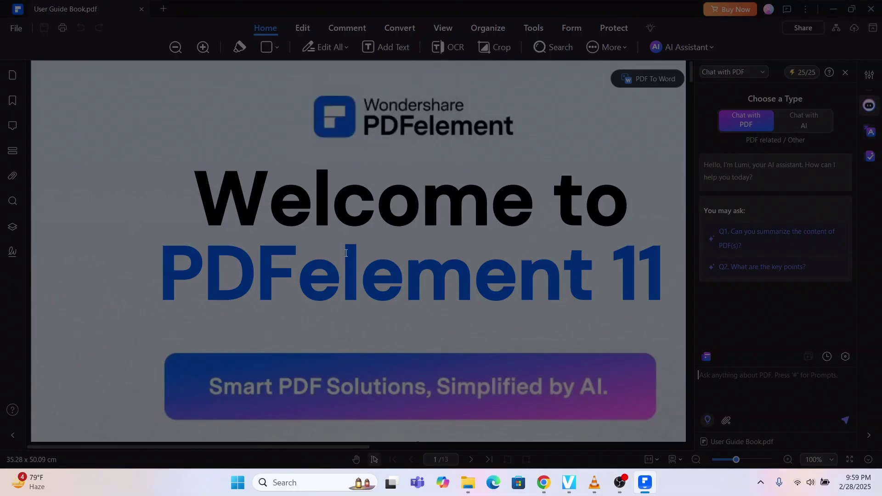
scroll(404, 249, down, 10)
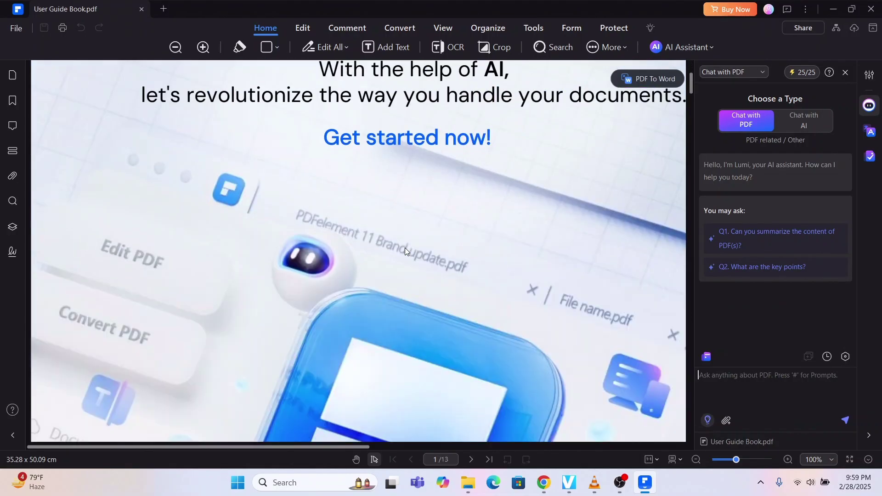
scroll(405, 251, down, 10)
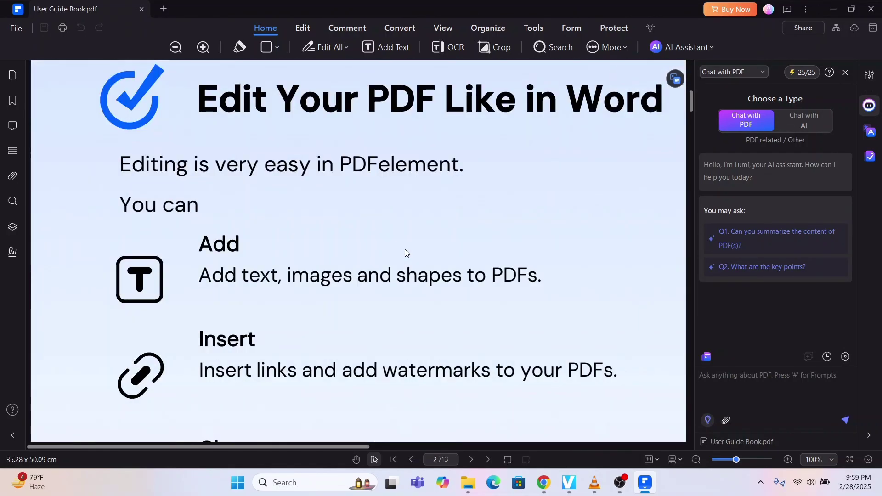
scroll(404, 249, down, 5)
scroll(404, 249, up, 3)
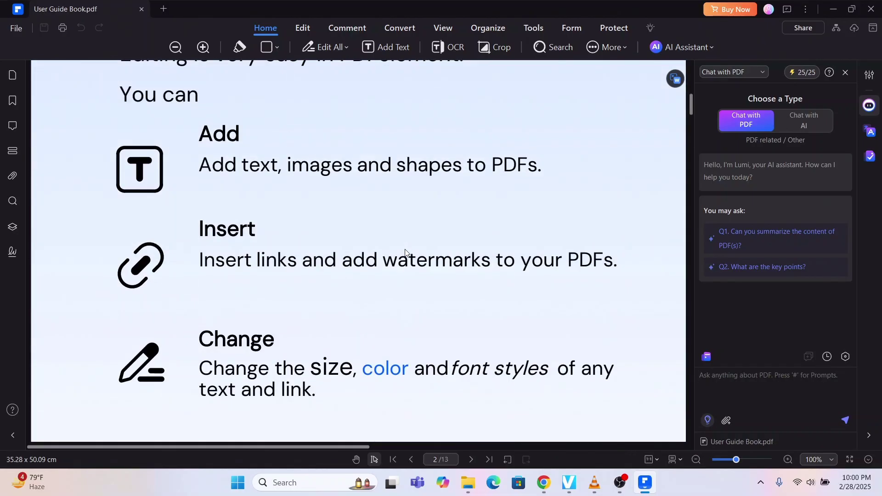